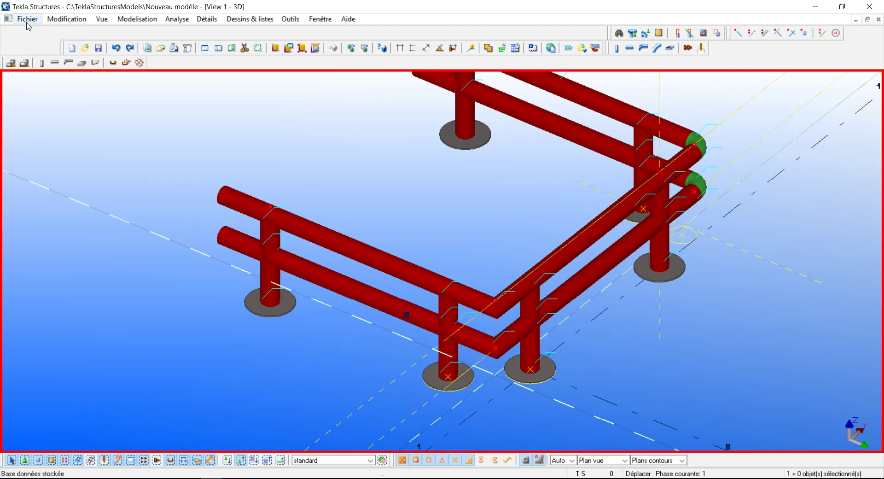
# - Start a Fichier > Export > 3D DWG/DXF export of the Tekla guardrail model
pyautogui.click(30, 22)
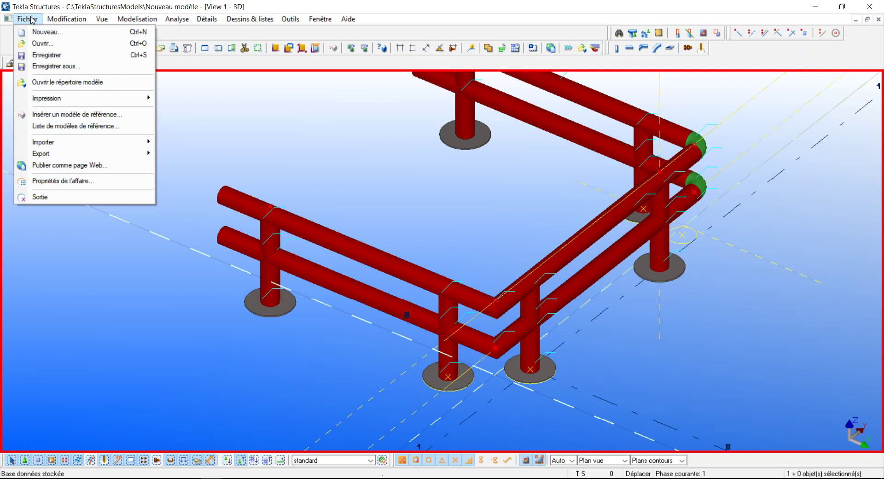
pyautogui.moveTo(43, 153)
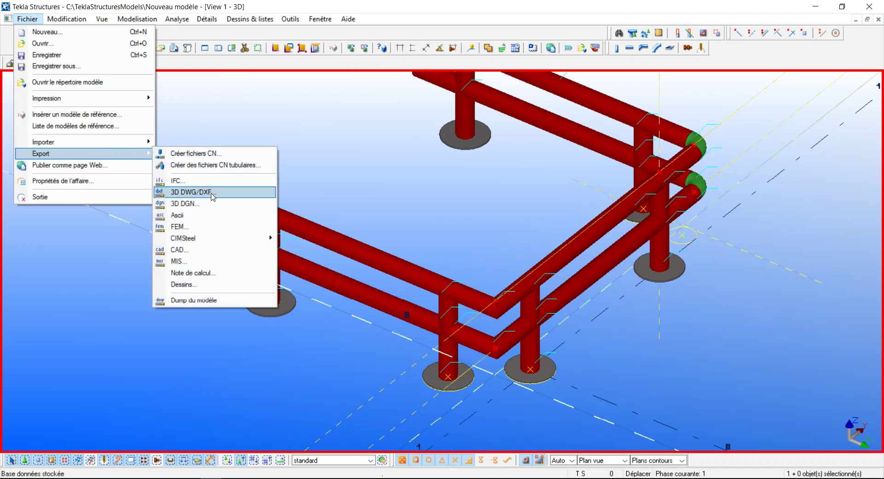
pyautogui.click(213, 193)
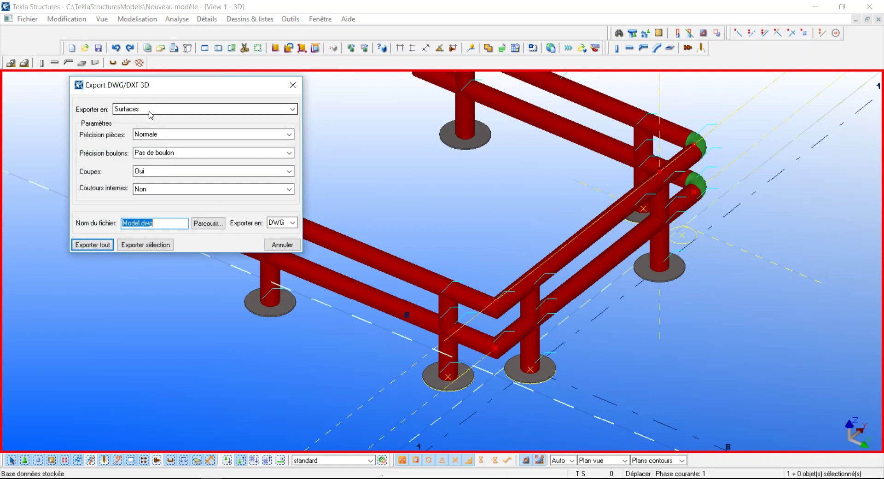
# - Set export to Surfaces, part precision Haute, internal contours Non, and browse to Bureau
pyautogui.click(151, 115)
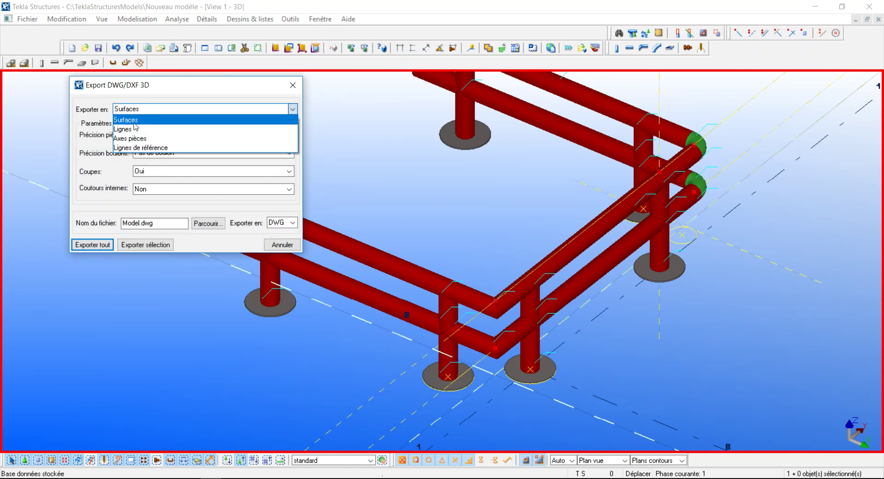
pyautogui.click(137, 121)
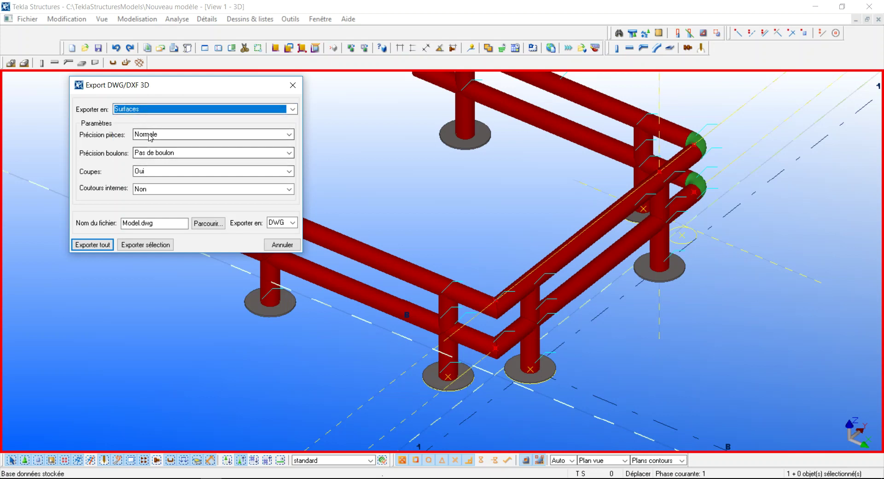
pyautogui.click(147, 135)
pyautogui.click(153, 146)
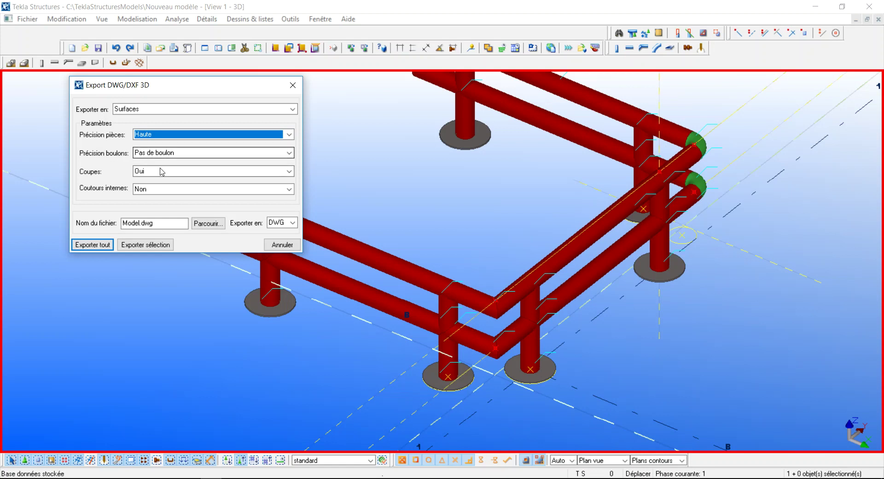
pyautogui.click(144, 193)
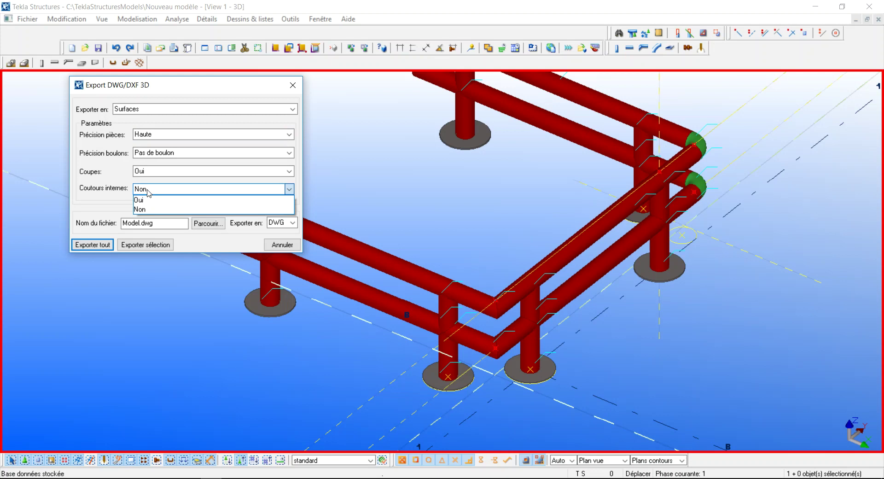
pyautogui.click(144, 189)
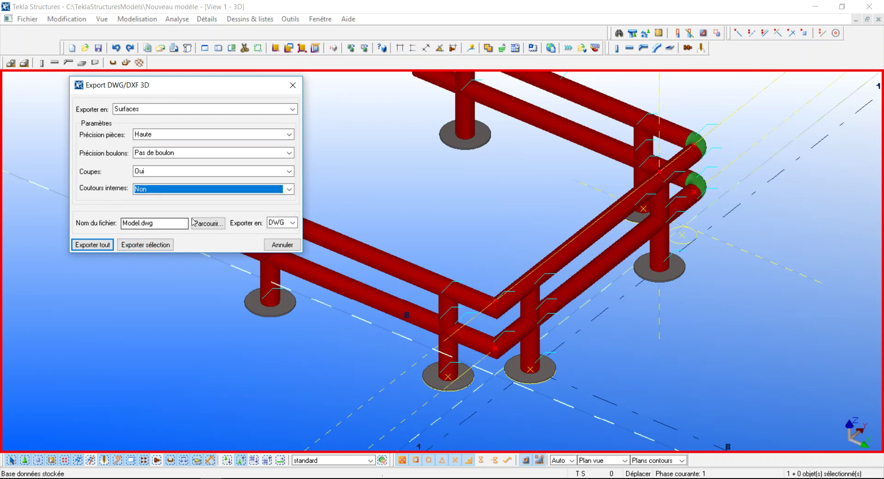
pyautogui.click(208, 223)
pyautogui.click(324, 196)
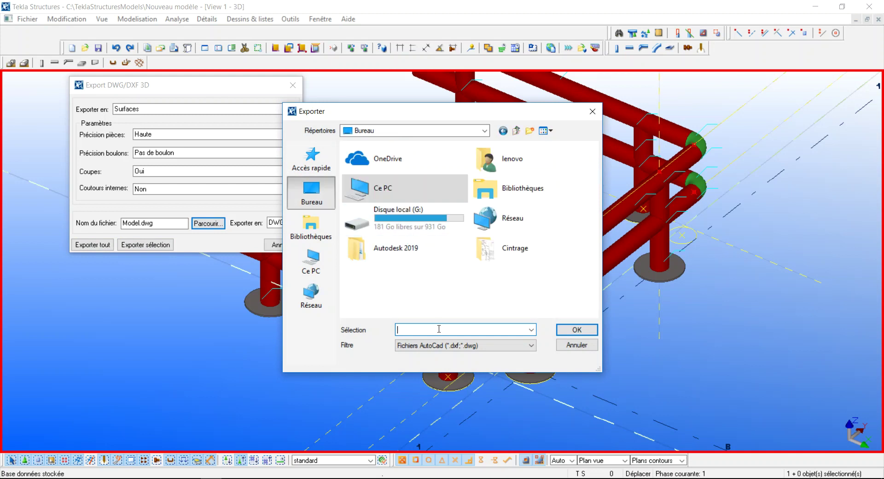
# - Name the file GC on the desktop and export the whole model to DWG
pyautogui.write('G')
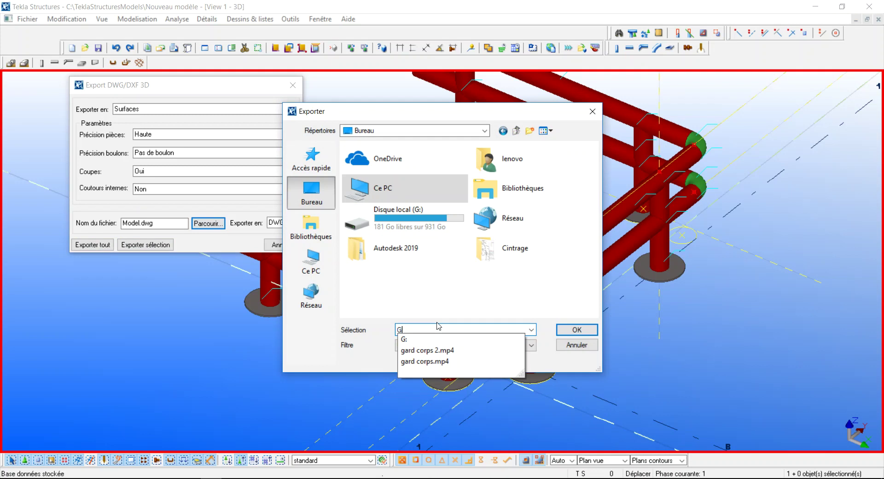
pyautogui.write('c')
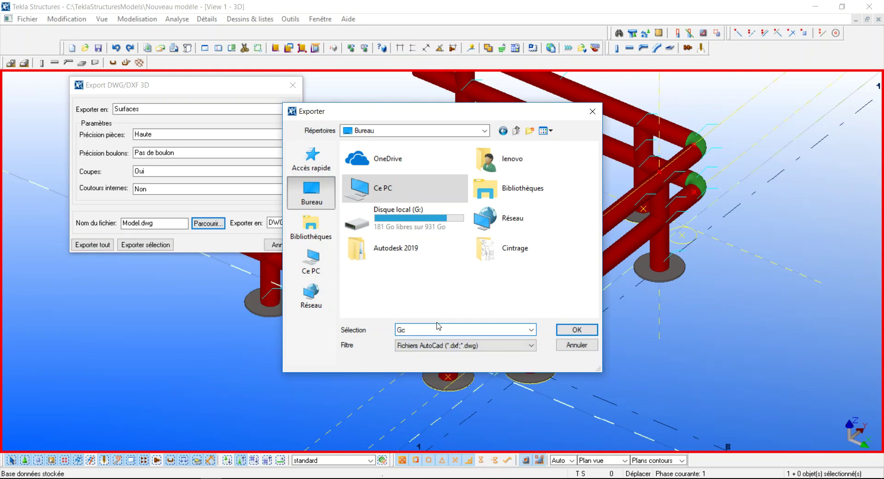
pyautogui.press('BackSpace')
pyautogui.write('C')
pyautogui.click(577, 329)
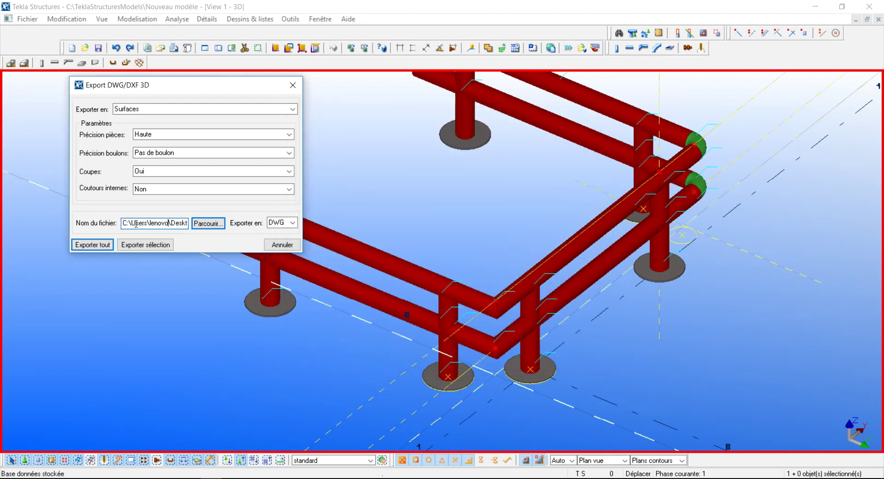
pyautogui.click(101, 248)
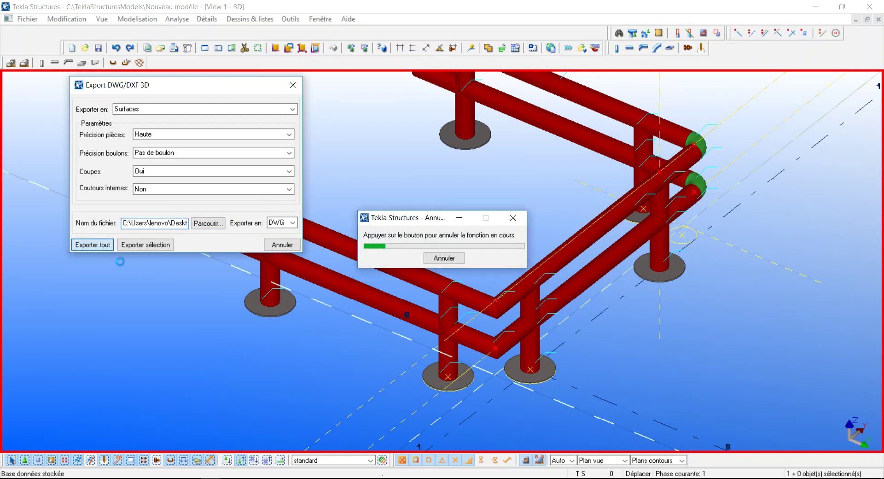
# - Close the export dialog and open GC.dwg from the desktop in AutoCAD
pyautogui.click(294, 85)
pyautogui.click(808, 13)
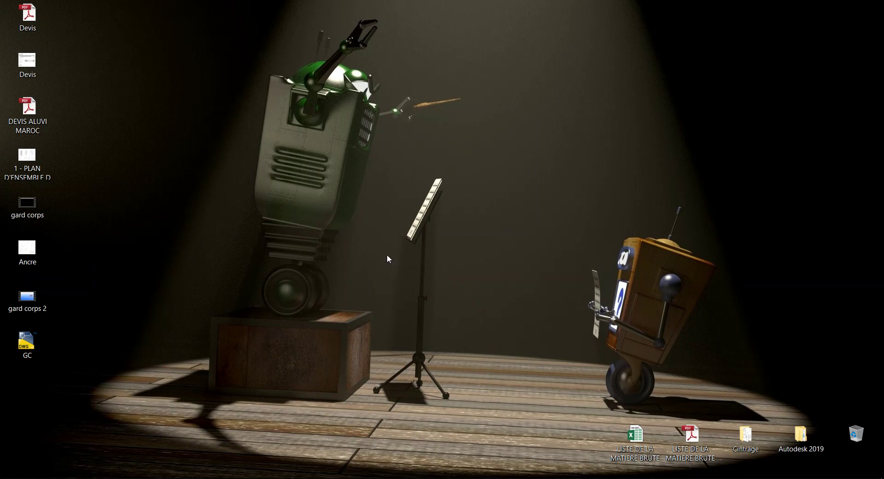
pyautogui.click(35, 339)
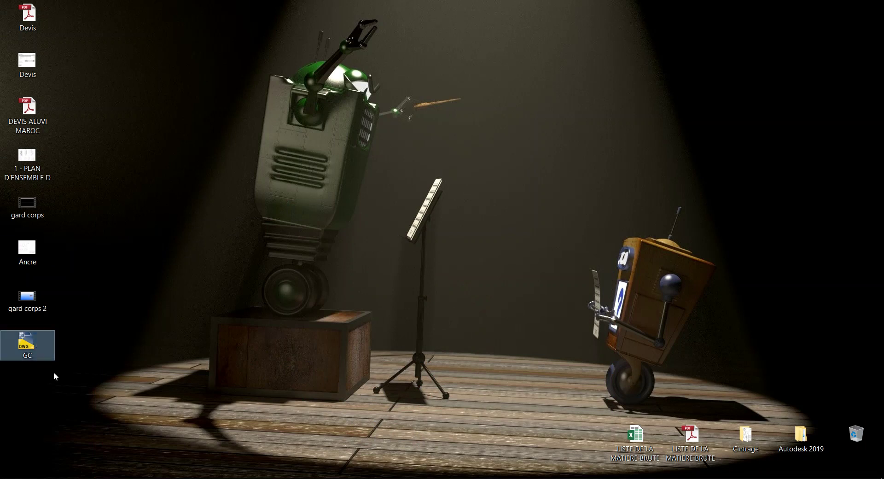
pyautogui.doubleClick(27, 343)
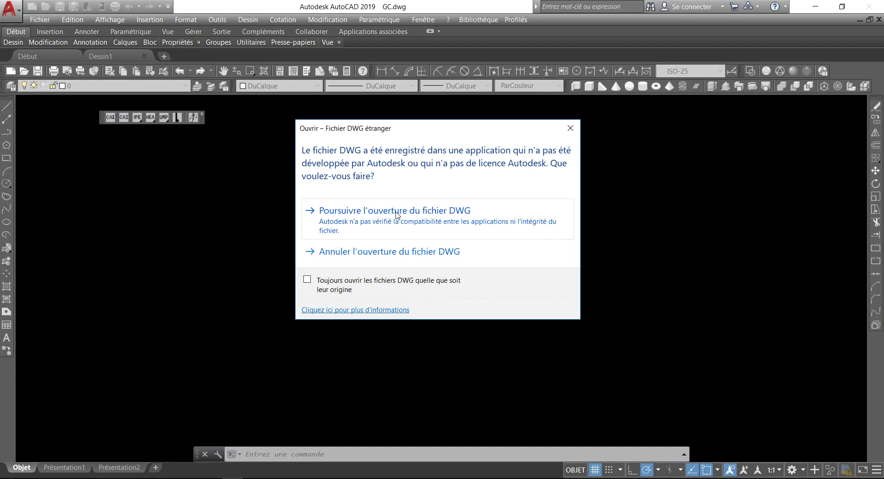
# - Continue opening the foreign GC.dwg and centre the guardrail plan in view
pyautogui.click(413, 216)
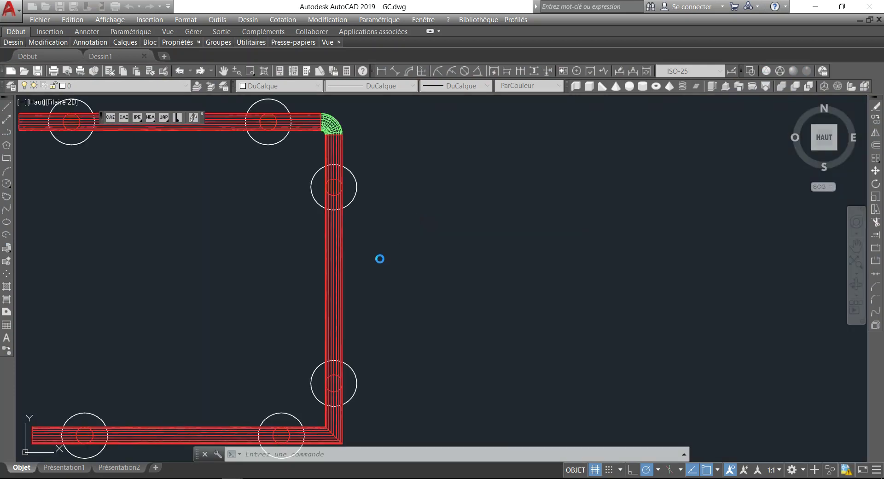
pyautogui.scroll(-4, 575, 261)
pyautogui.scroll(2, 571, 261)
pyautogui.moveTo(571, 260); pyautogui.dragTo(557, 276, button='middle')
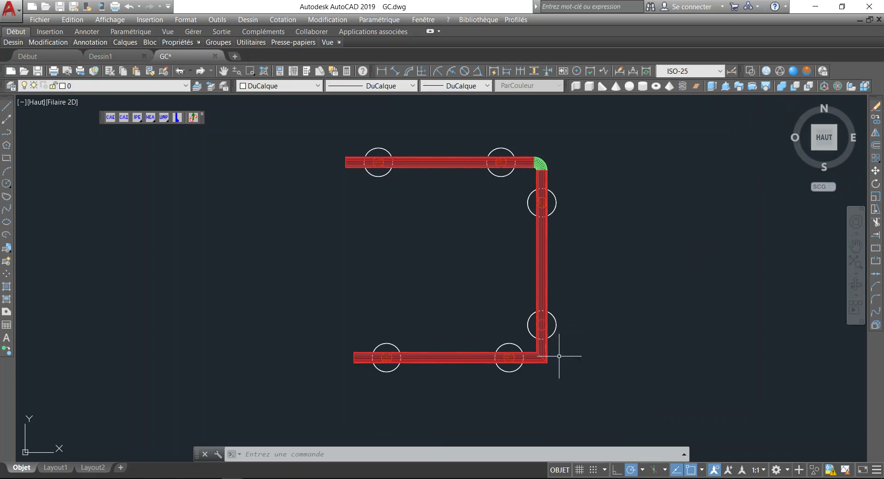
# - Orbit the guardrail into an isometric wireframe view and float the visual styles toolbar
pyautogui.keyDown('shift'); pyautogui.moveTo(582, 274); pyautogui.dragTo(509, 195, button='middle'); pyautogui.keyUp('shift')
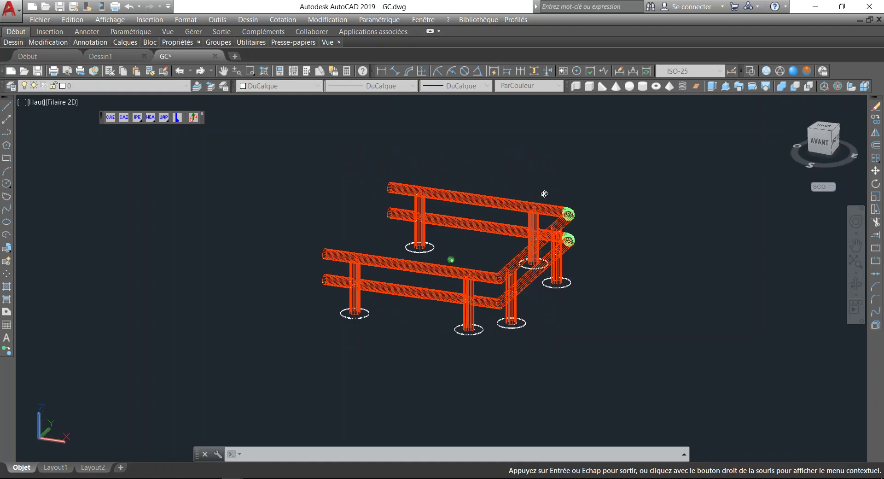
pyautogui.scroll(2, 651, 257)
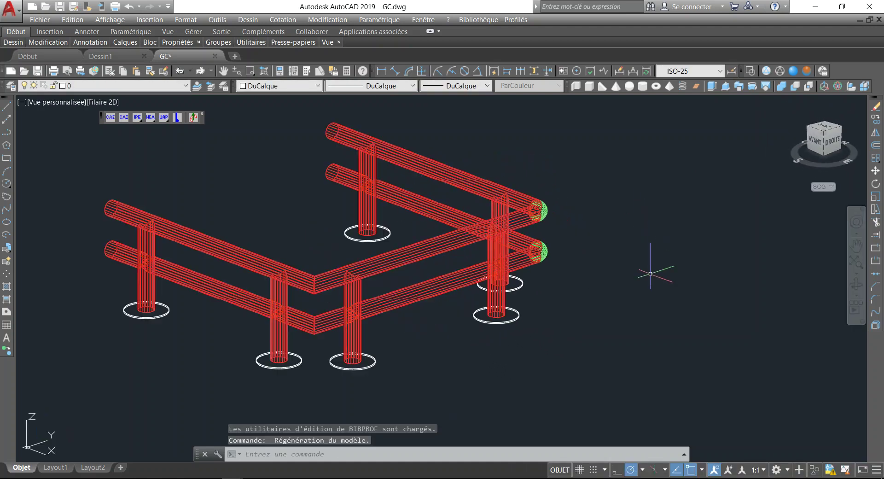
pyautogui.moveTo(588, 285); pyautogui.dragTo(679, 299, button='middle')
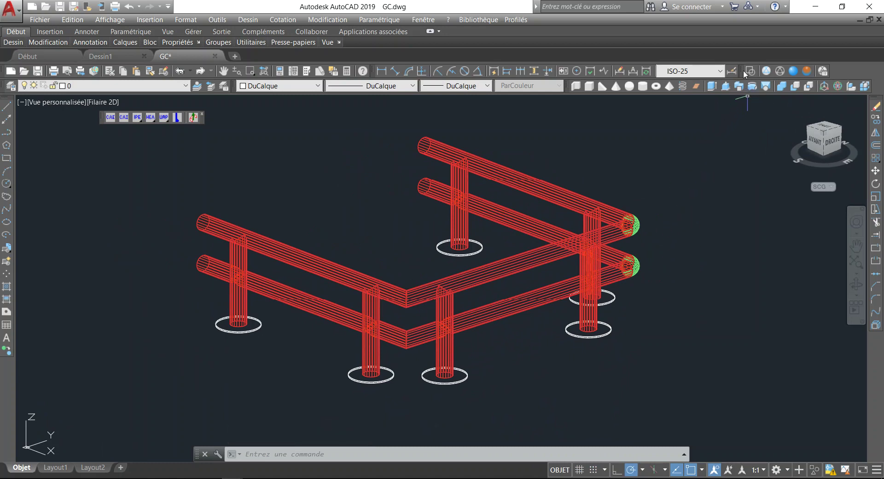
pyautogui.moveTo(744, 73); pyautogui.dragTo(604, 145)
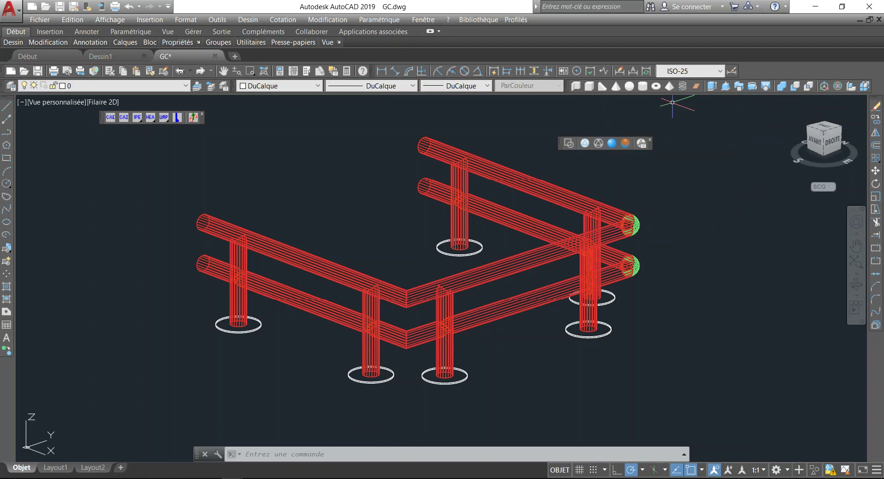
# - Switch the guardrail from wireframe to Conceptuel, then to the Réaliste visual style
pyautogui.click(626, 143)
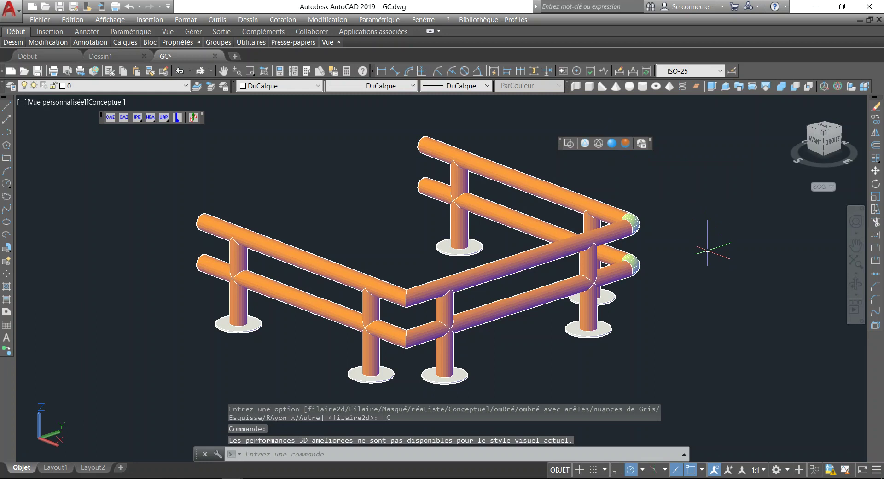
pyautogui.click(612, 144)
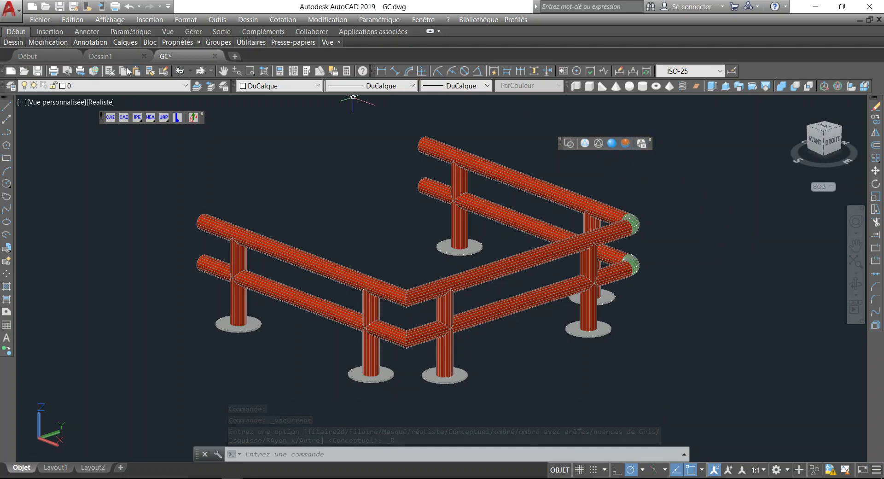
pyautogui.click(110, 19)
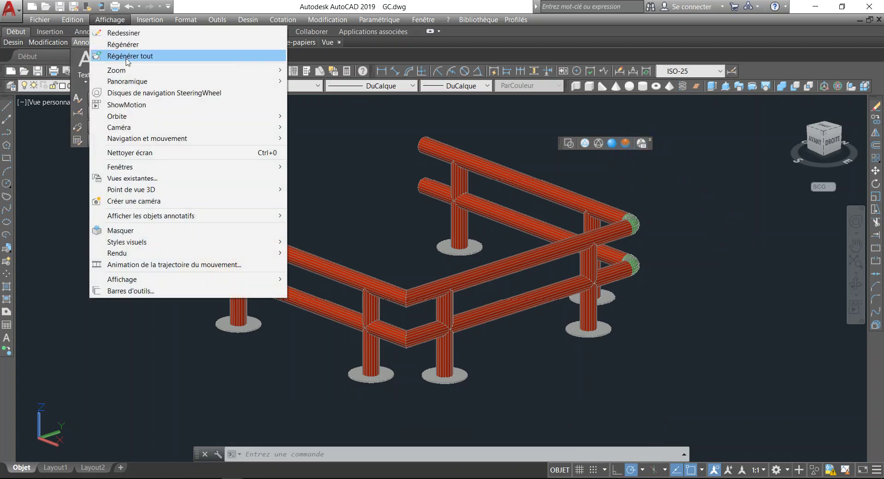
pyautogui.moveTo(187, 253)
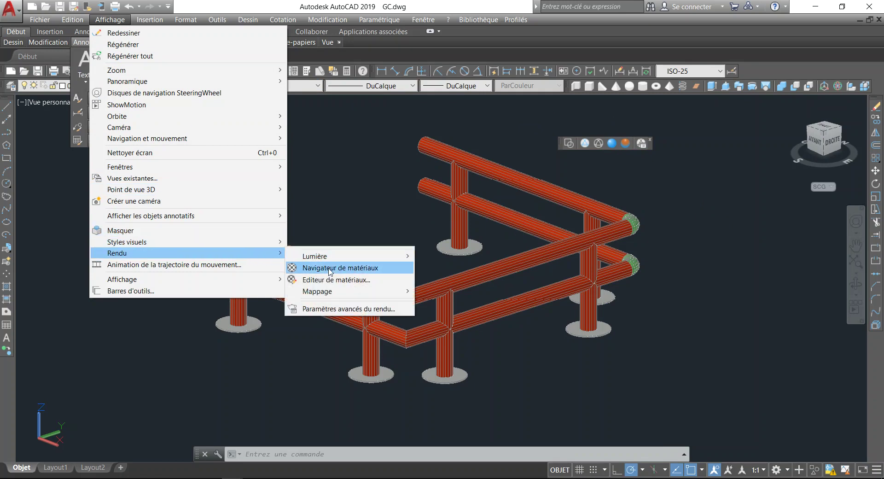
# - Open the Materials Browser and list the Autodesk library's Métal > Acier materials
pyautogui.click(329, 268)
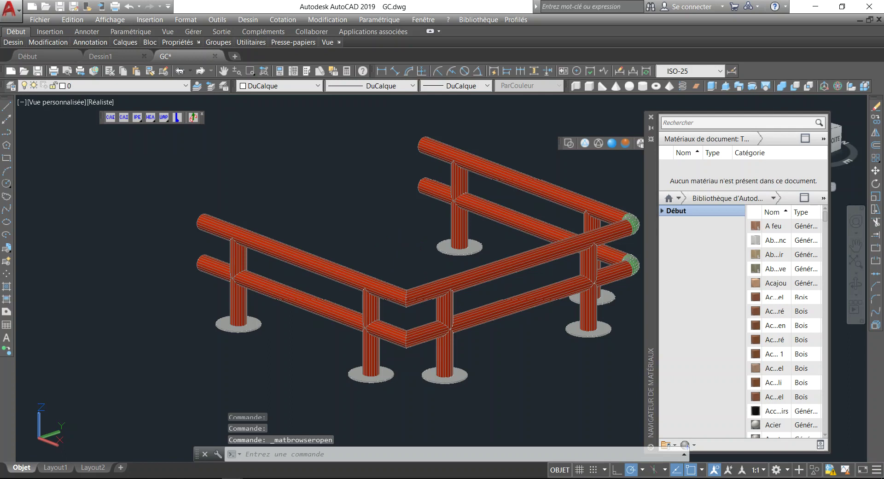
pyautogui.moveTo(402, 250); pyautogui.dragTo(400, 211, button='middle')
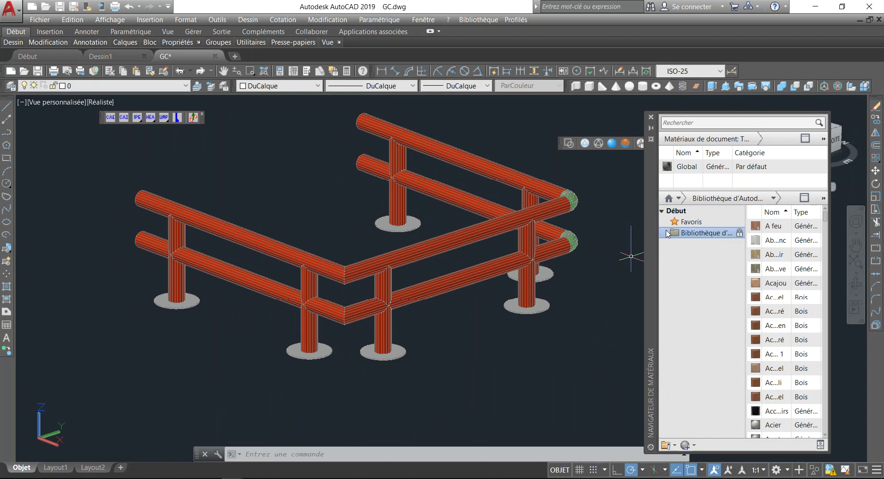
pyautogui.click(666, 234)
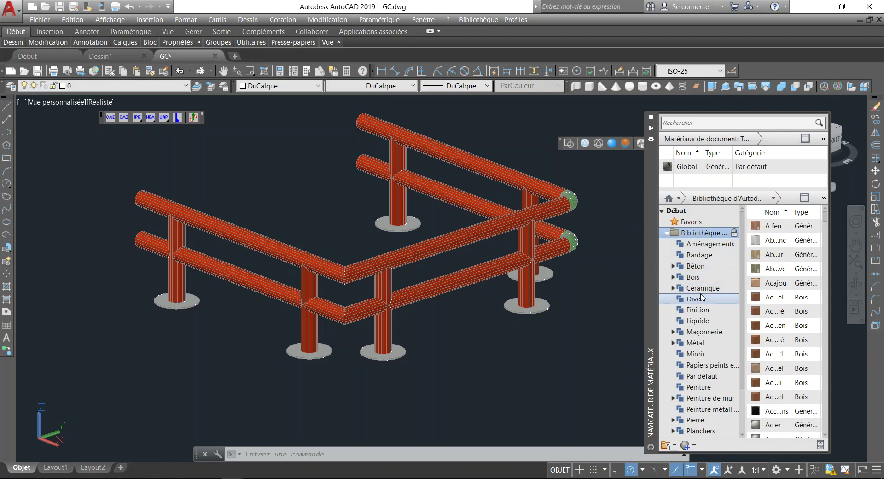
pyautogui.click(703, 342)
pyautogui.scroll(-1, 686, 327)
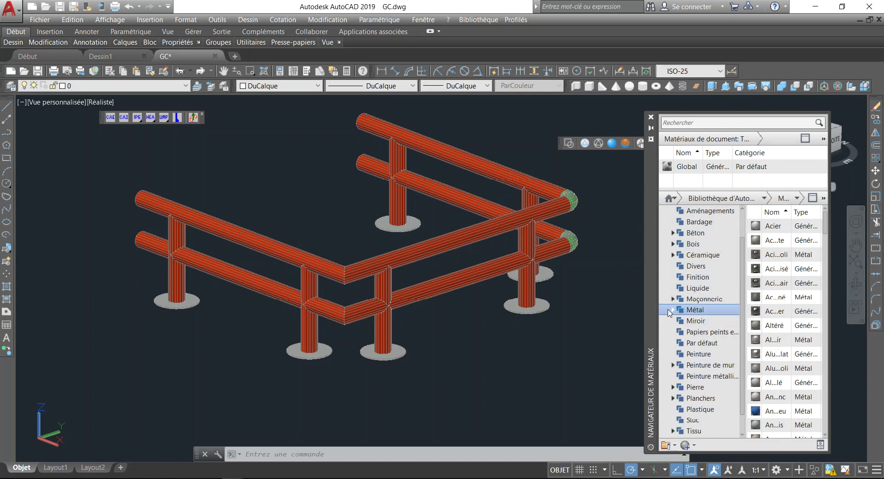
pyautogui.click(673, 310)
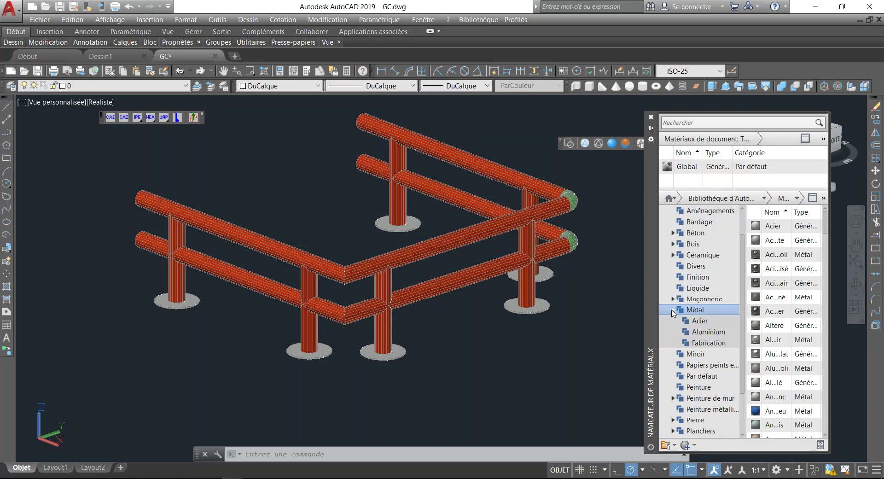
pyautogui.click(698, 325)
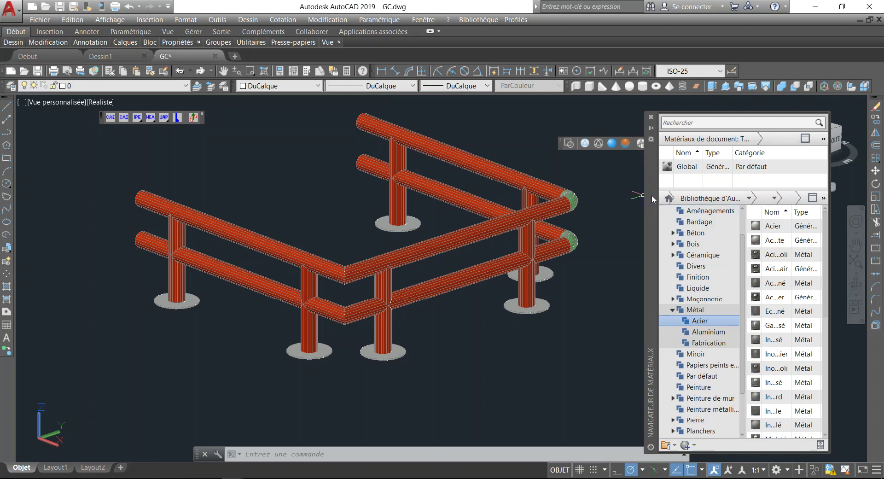
# - Widen the browser and Nom column, then drag Acier onto one rail
pyautogui.moveTo(653, 199); pyautogui.dragTo(580, 166)
pyautogui.moveTo(758, 211); pyautogui.dragTo(816, 211)
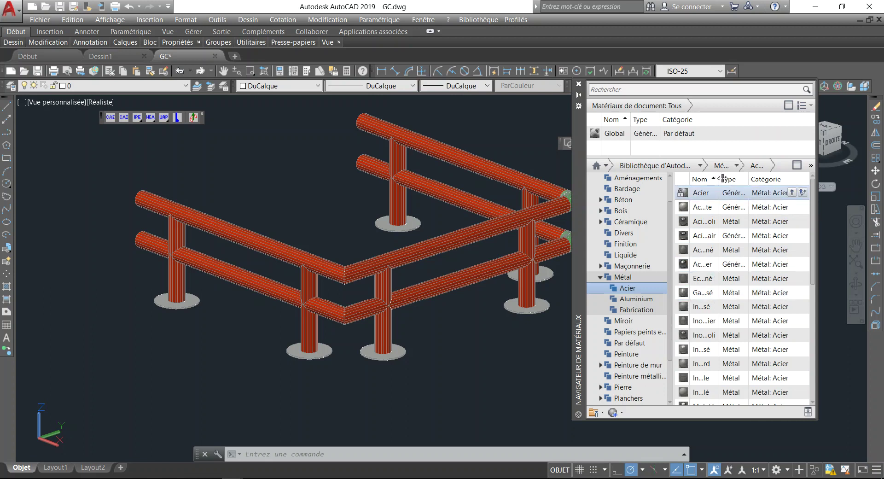
pyautogui.moveTo(722, 178); pyautogui.dragTo(754, 179)
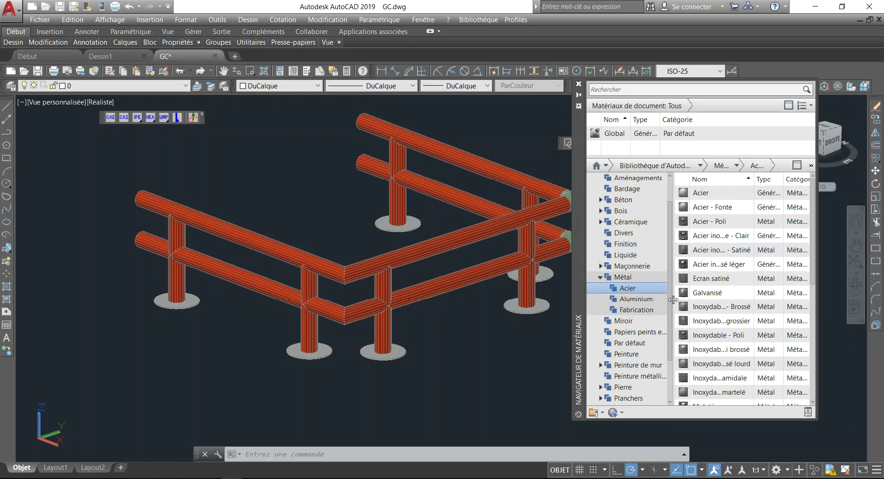
pyautogui.click(628, 355)
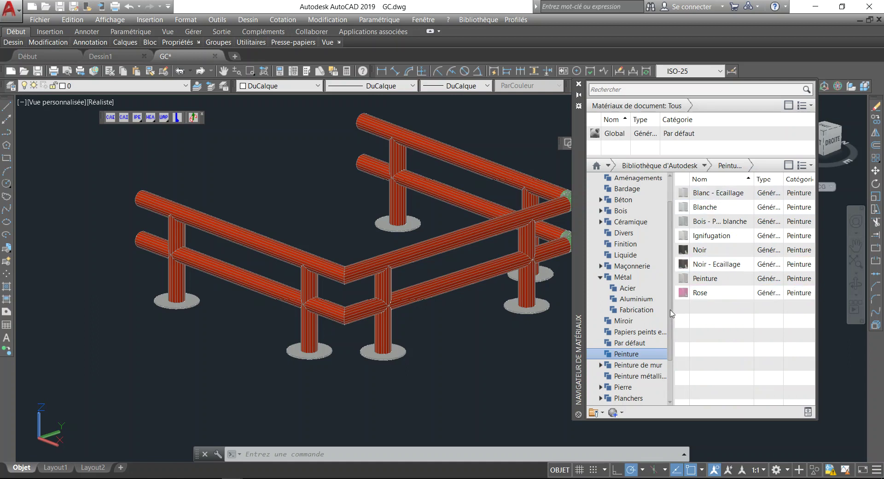
pyautogui.click(628, 289)
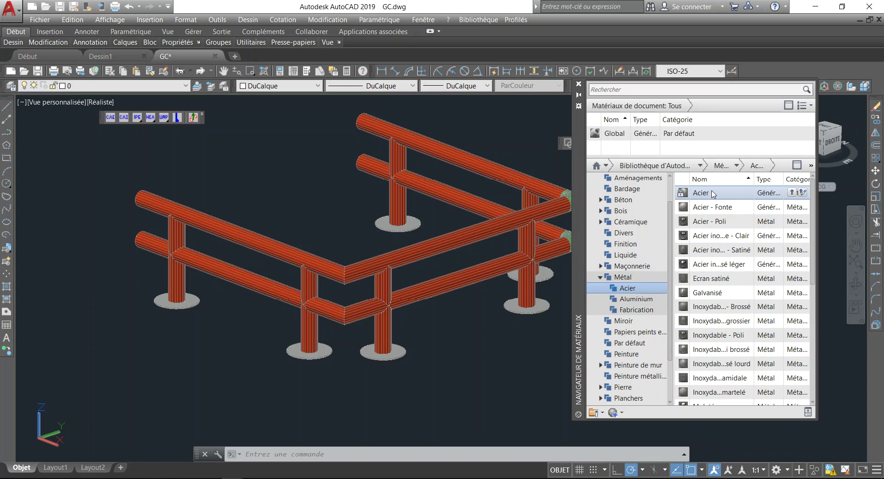
pyautogui.moveTo(714, 195)
pyautogui.mouseDown()
pyautogui.moveTo(503, 243)
pyautogui.moveTo(479, 239)
pyautogui.mouseUp()
# - Check the grey Acier rail in the view and select it as the source
pyautogui.scroll(5, 433, 274)
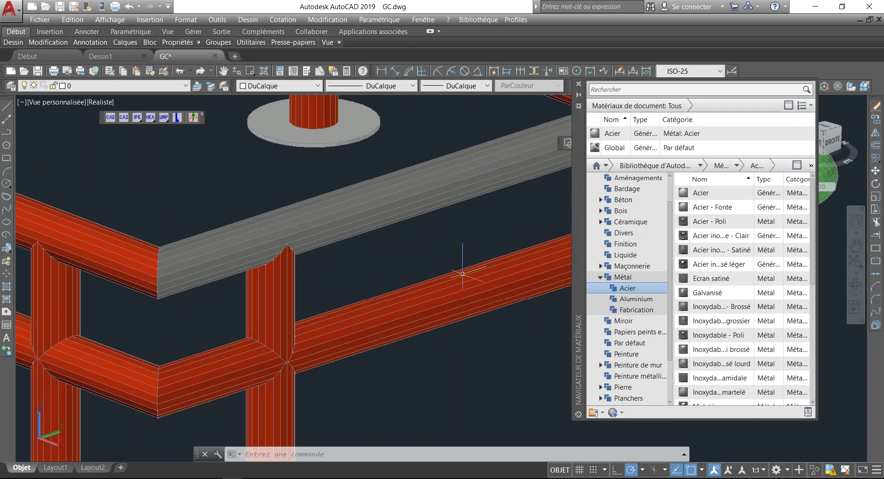
pyautogui.scroll(-5, 406, 248)
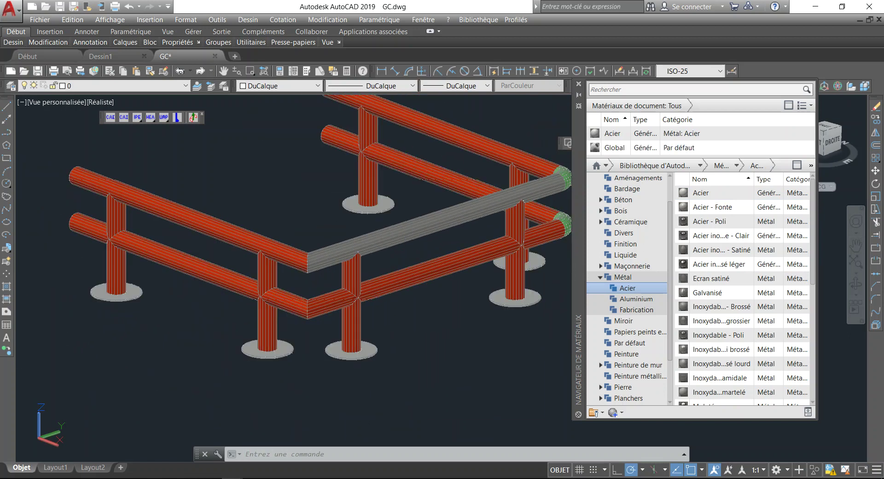
pyautogui.moveTo(412, 253); pyautogui.dragTo(381, 261, button='middle')
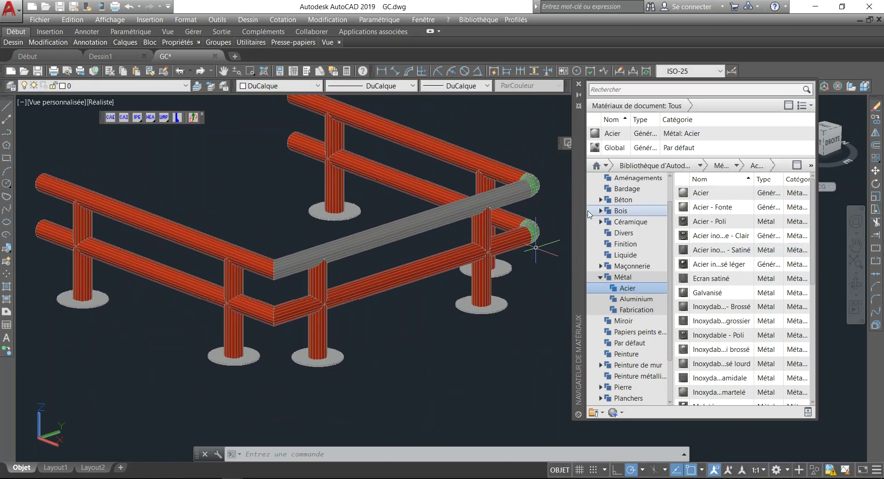
pyautogui.click(369, 238)
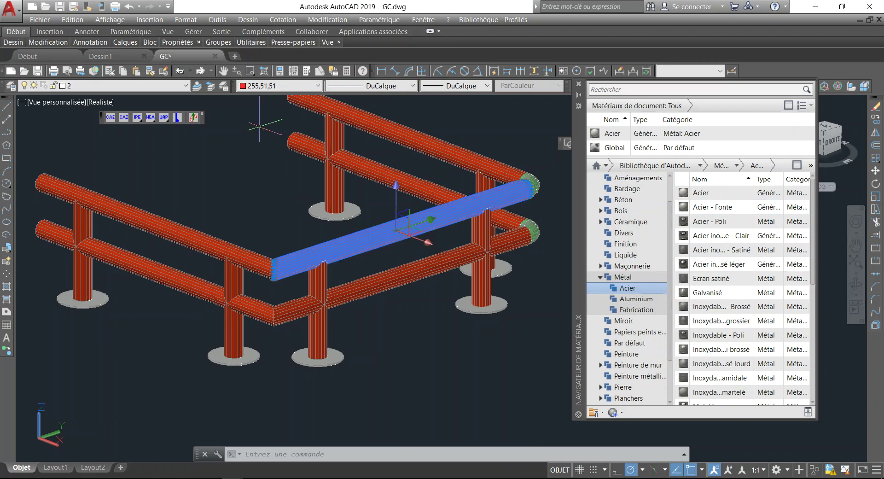
# - Match the grey rail's Acier material onto all railing members via CORRESPROP window selection
pyautogui.click(150, 70)
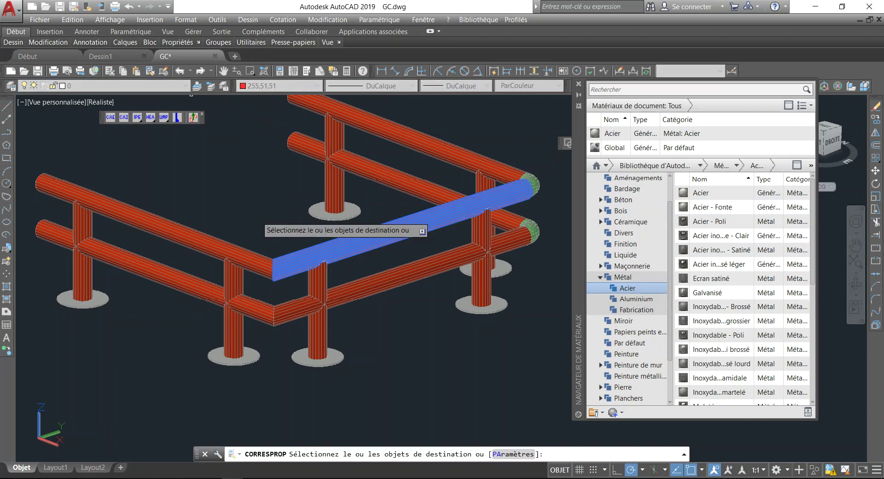
pyautogui.scroll(-6, 258, 244)
pyautogui.scroll(2, 295, 327)
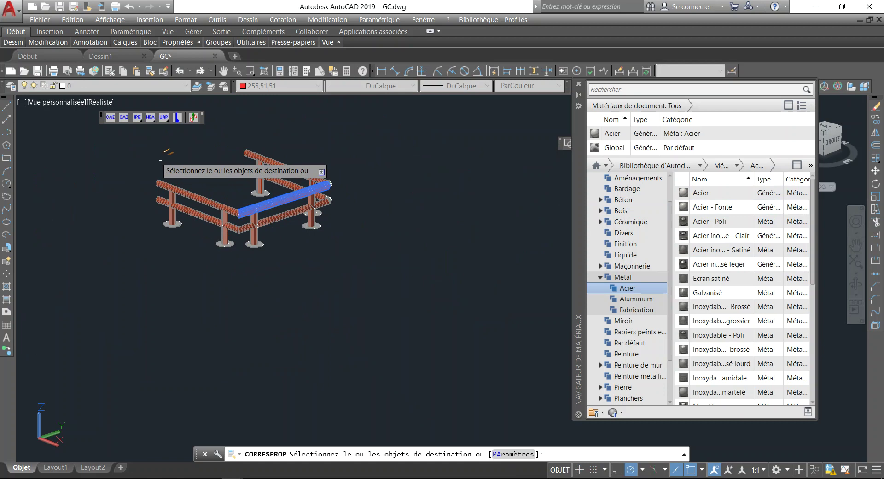
pyautogui.click(129, 124)
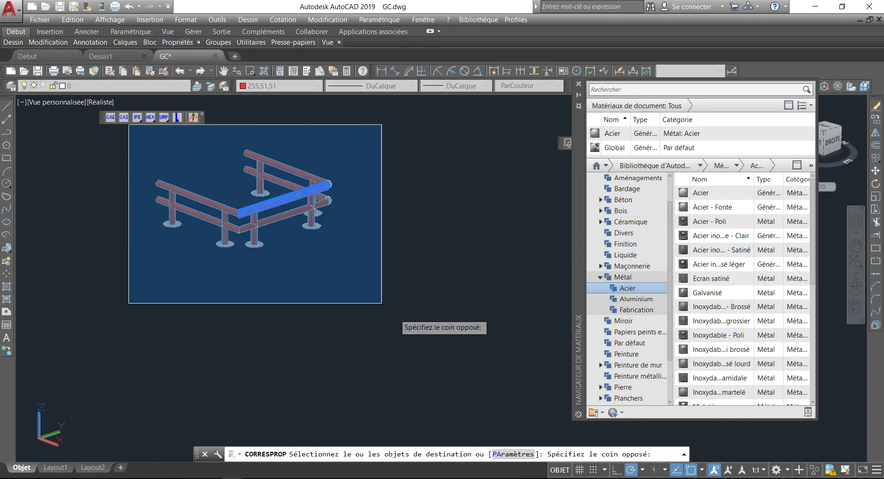
pyautogui.click(381, 288)
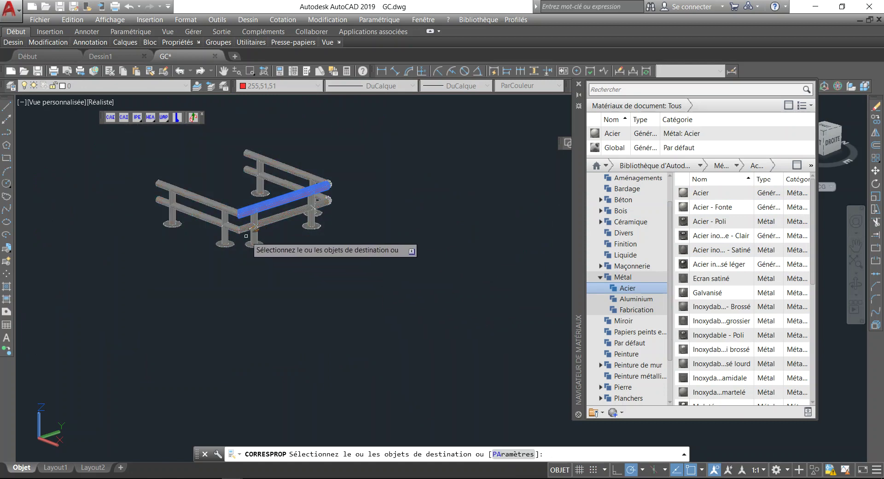
pyautogui.scroll(2, 254, 239)
pyautogui.scroll(2, 322, 323)
pyautogui.scroll(2, 308, 296)
pyautogui.scroll(1, 309, 296)
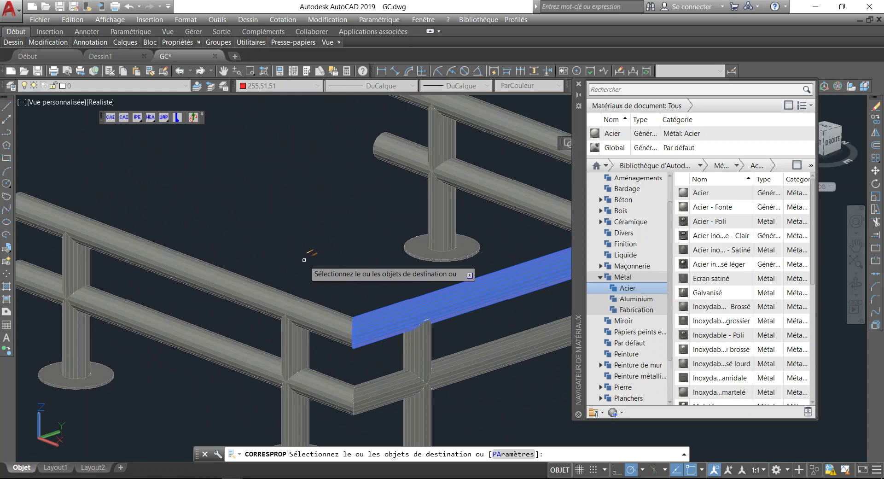
pyautogui.rightClick(304, 261)
pyautogui.click(322, 268)
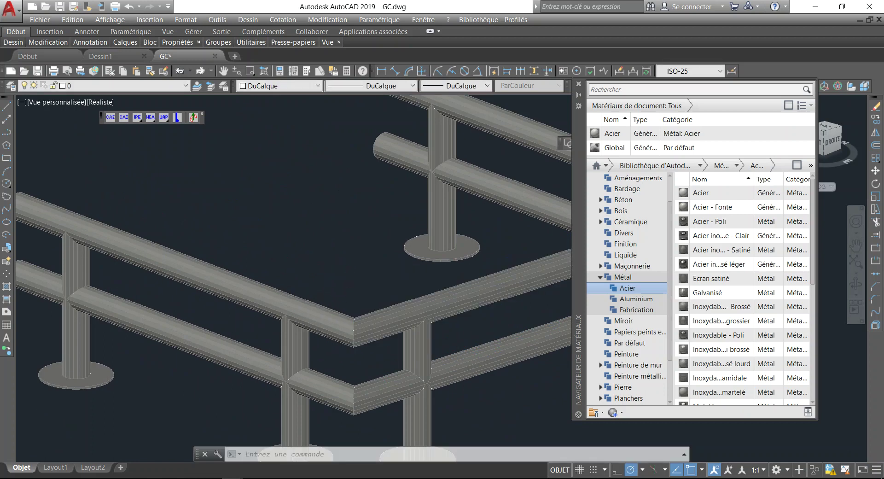
# - Close the Materials Browser
pyautogui.scroll(-4, 324, 278)
pyautogui.scroll(1, 341, 276)
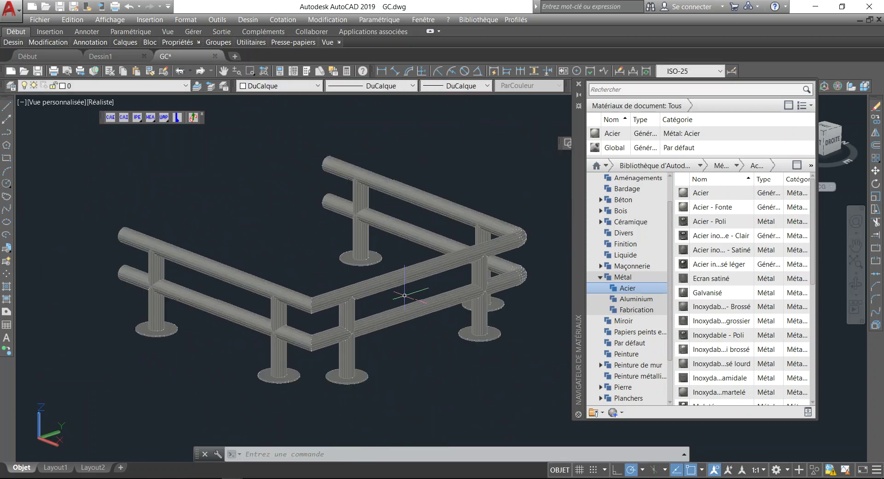
pyautogui.click(578, 84)
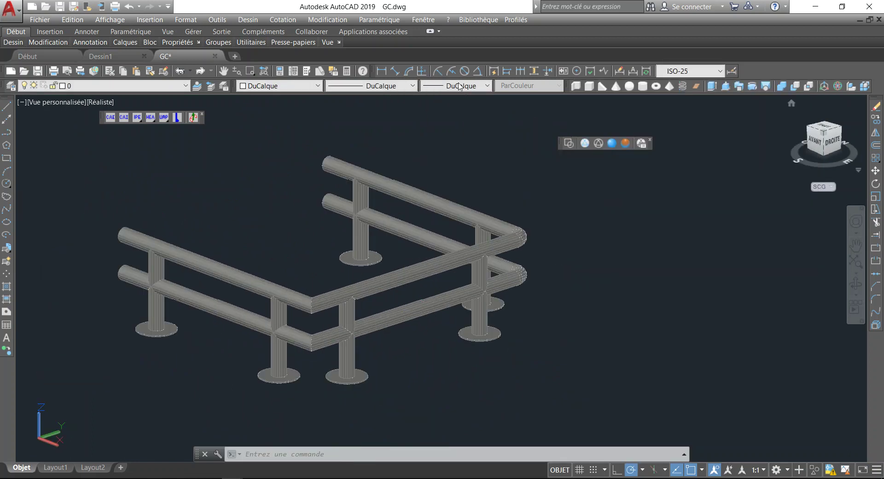
# - Open Affichage > Rendu advanced render settings and render the guardrail at 800 x 600
pyautogui.click(73, 20)
pyautogui.moveTo(110, 19)
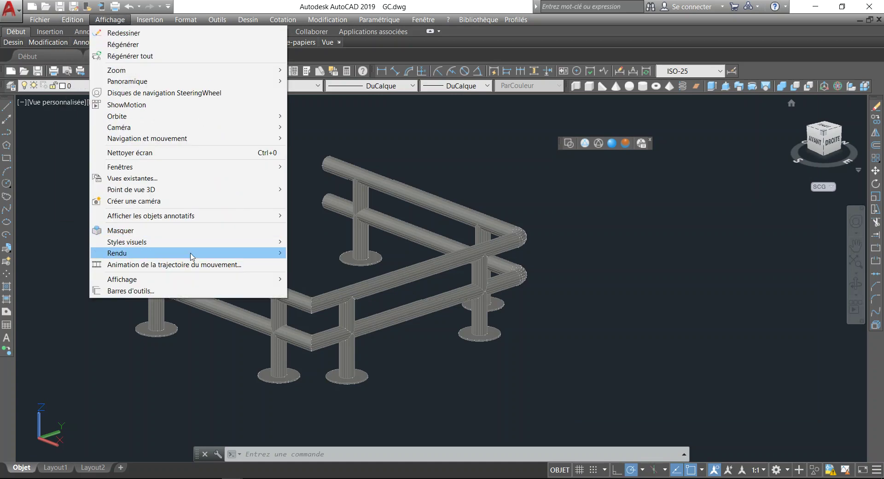
pyautogui.moveTo(187, 253)
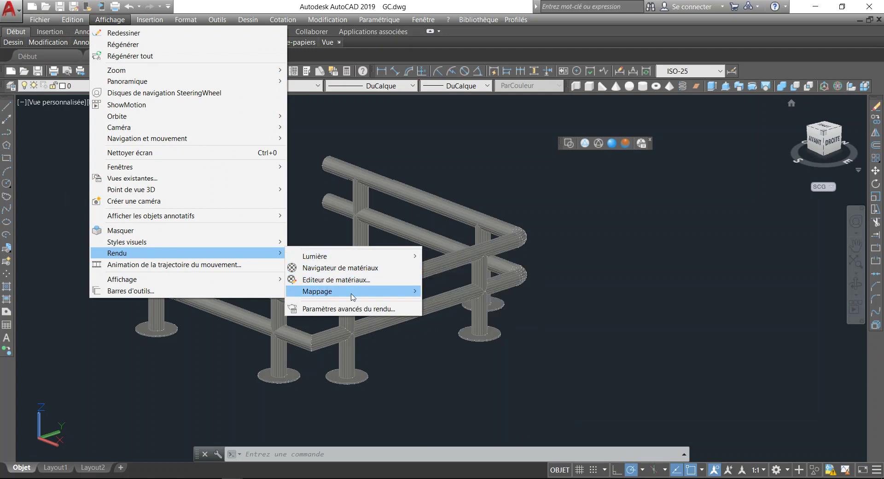
pyautogui.click(352, 308)
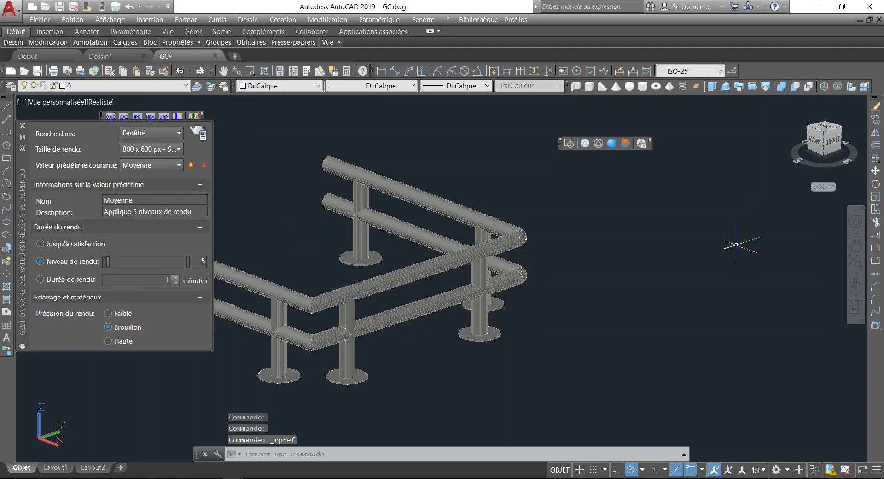
pyautogui.click(203, 134)
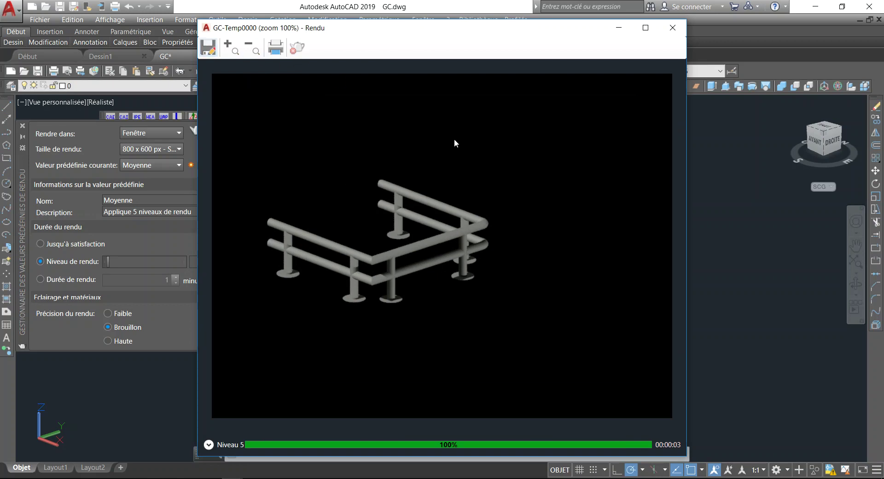
# - Save the render as GC-Temp0000.jpeg on the desktop at JPEG quality 95
pyautogui.hotkey('ctrl', 's')
pyautogui.click(463, 349)
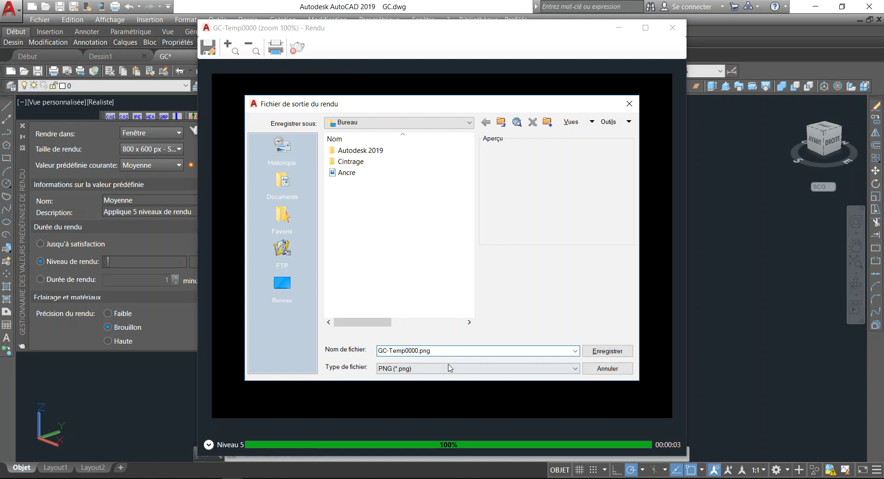
pyautogui.click(450, 367)
pyautogui.click(452, 407)
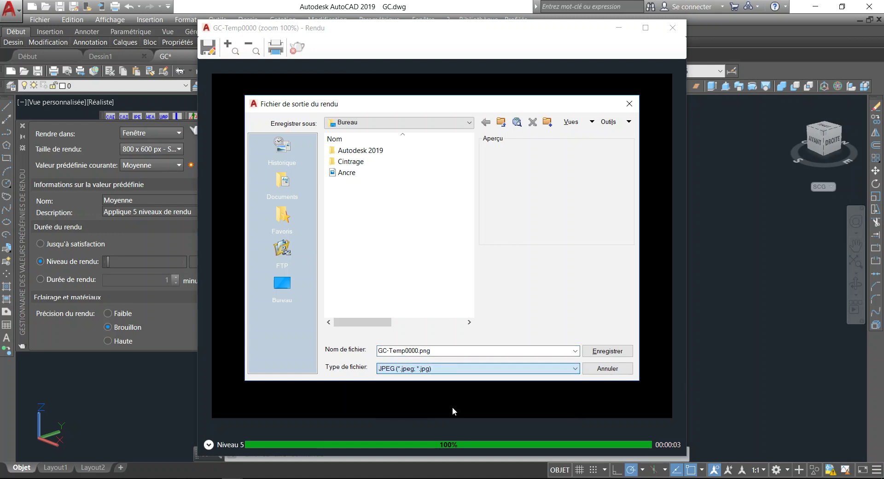
pyautogui.click(604, 350)
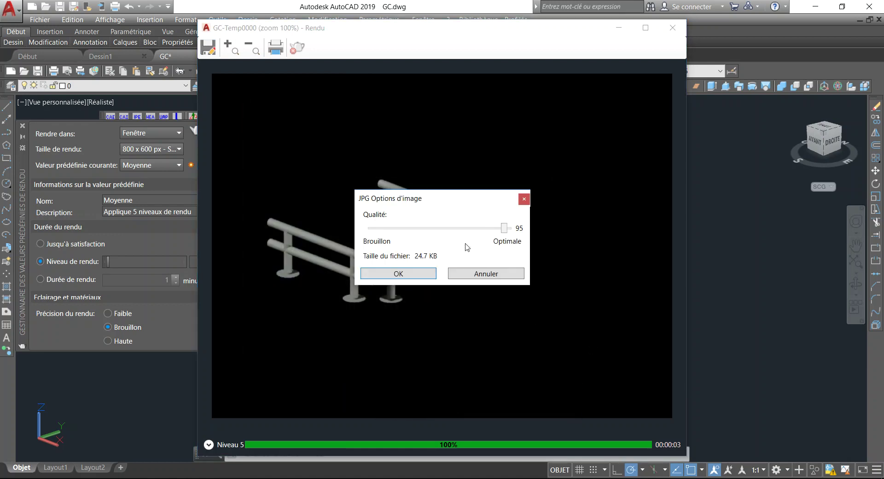
pyautogui.click(415, 278)
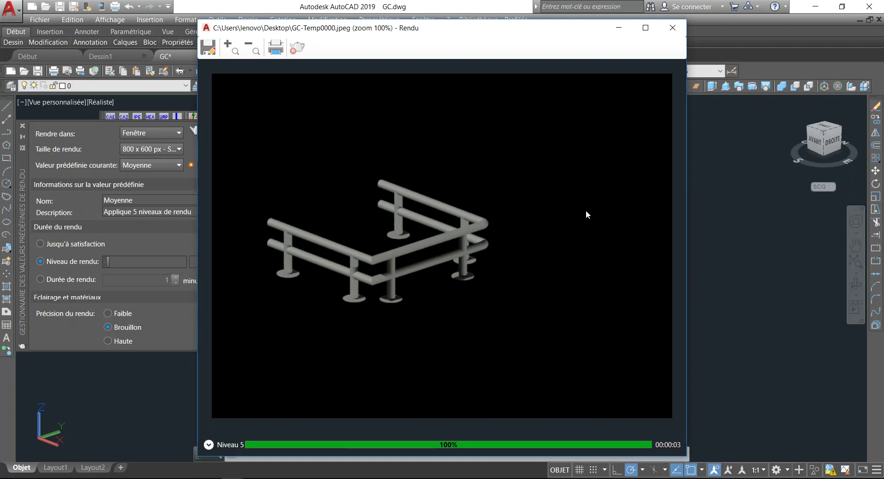
# - Close the render window and open GC-Temp0000.jpeg from the desktop in Photos
pyautogui.click(673, 28)
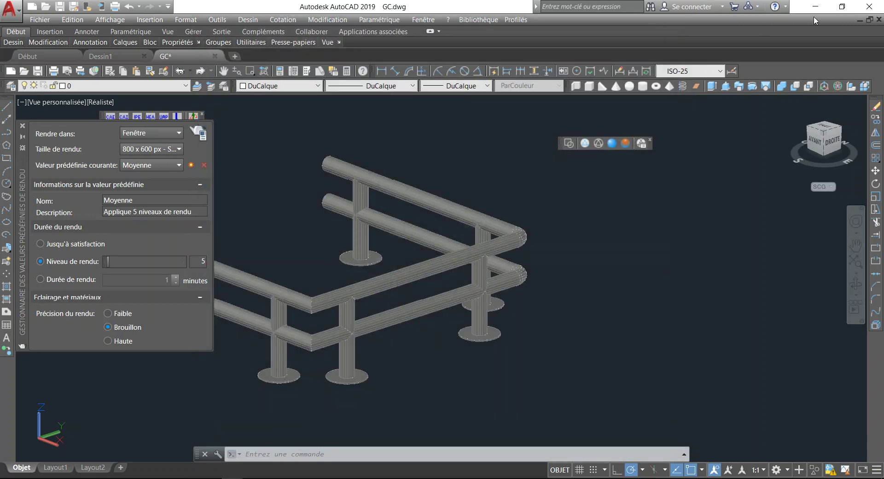
pyautogui.click(818, 7)
pyautogui.click(35, 391)
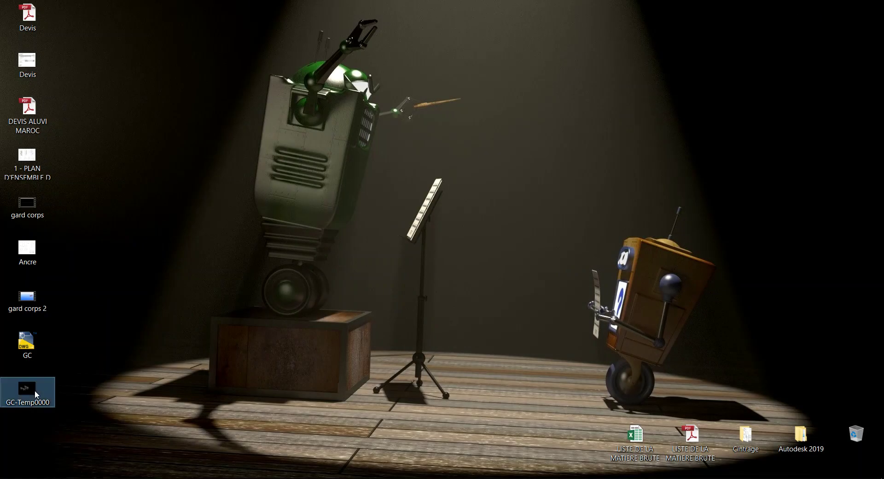
pyautogui.press('Return')
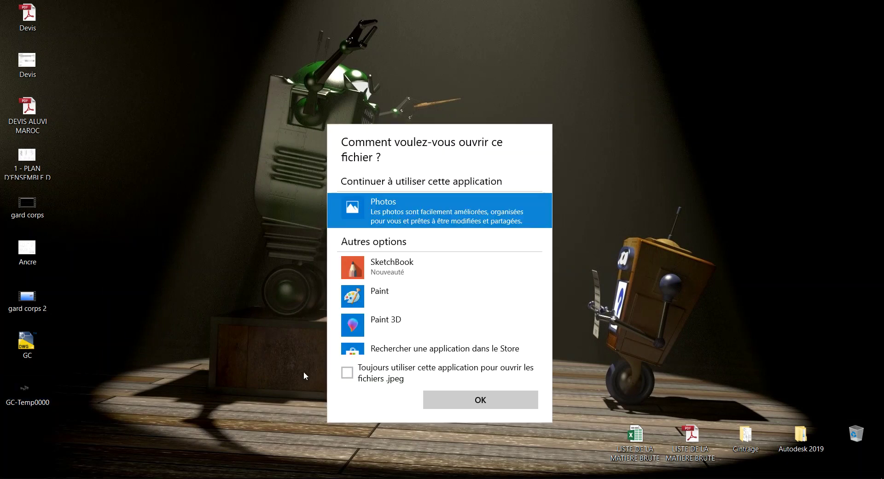
pyautogui.click(488, 401)
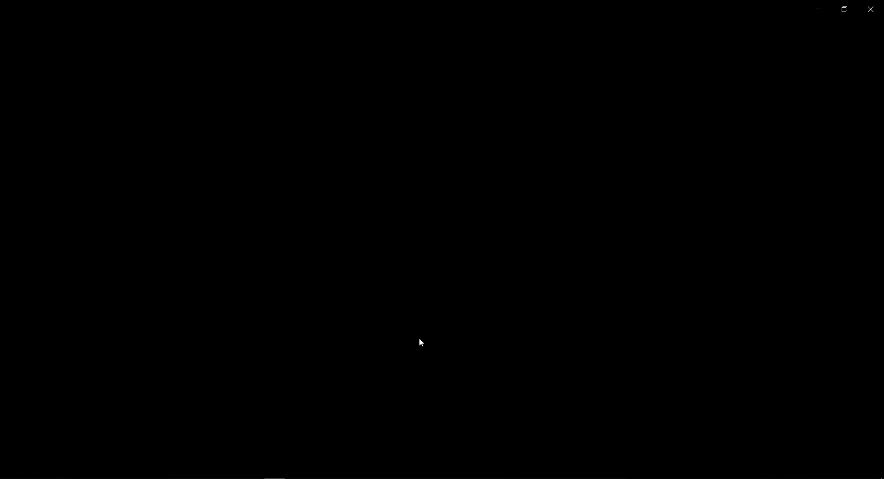
pyautogui.press('Right')
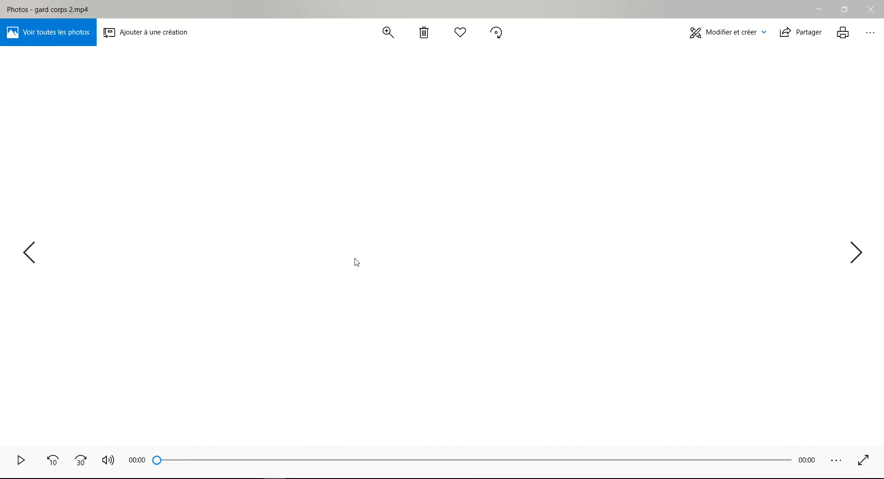
# - Return to GC-Temp0000.jpeg, zoom in and out on the steel guardrail render, then close Photos
pyautogui.press('Right')
pyautogui.press('Left')
pyautogui.press('Left')
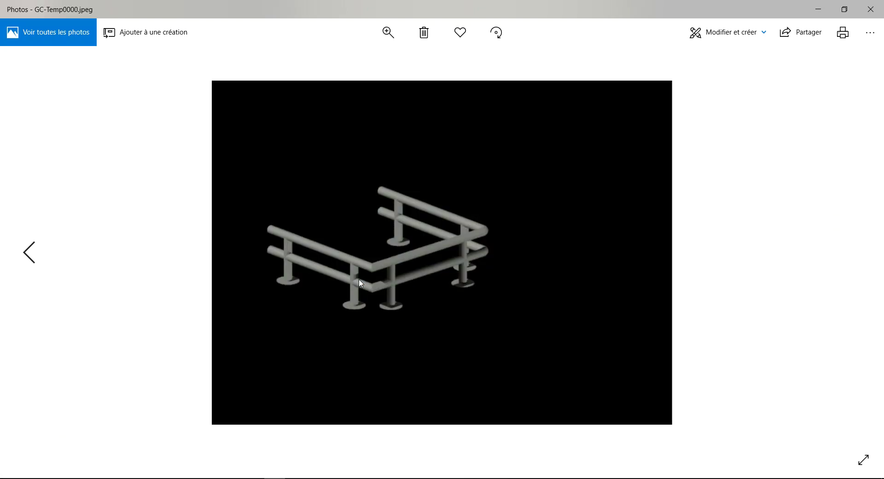
pyautogui.scroll(2, 410, 221)
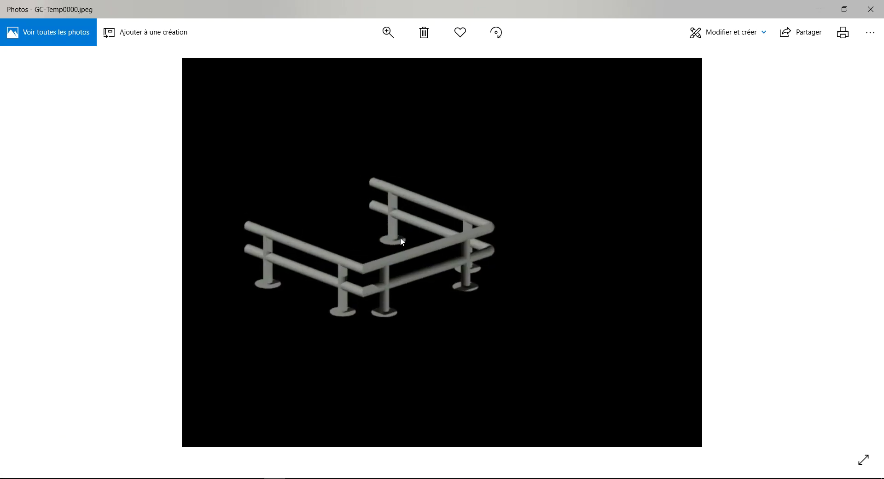
pyautogui.scroll(1, 323, 272)
pyautogui.scroll(-1, 302, 265)
pyautogui.scroll(-2, 304, 272)
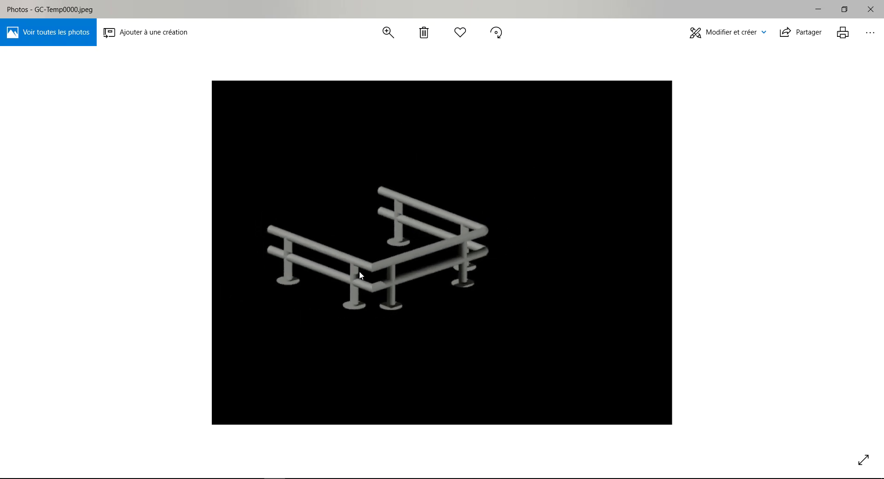
pyautogui.click(870, 9)
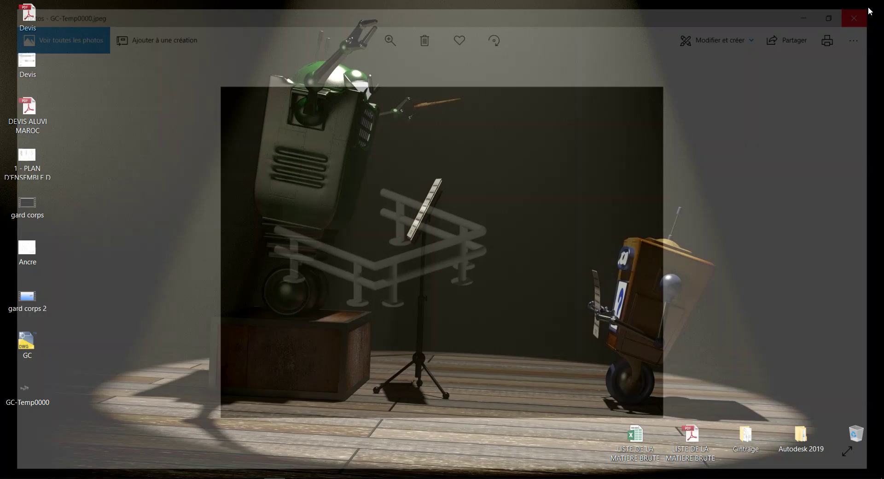